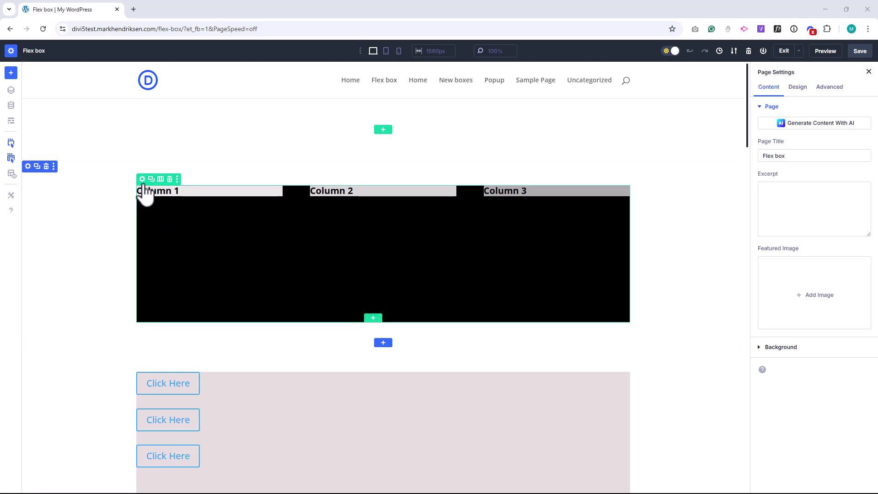
- Switch the three-column row's Layout Style to Flex
left_click(143, 180)
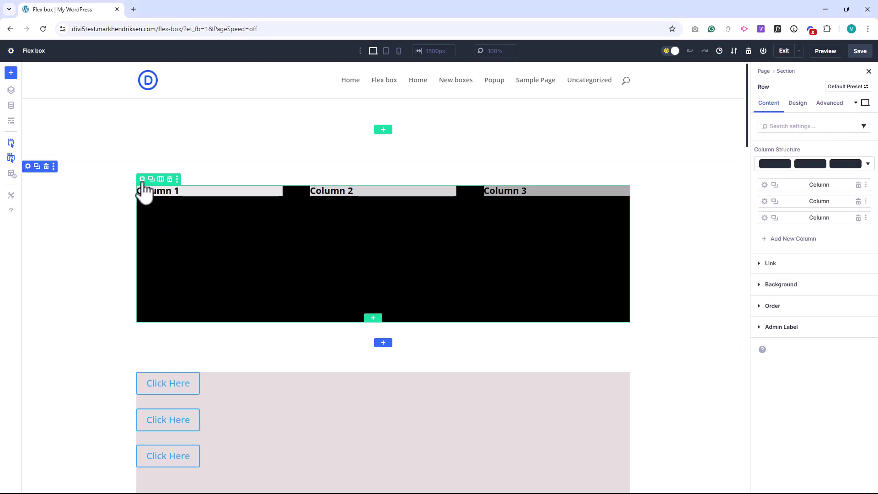
left_click(800, 107)
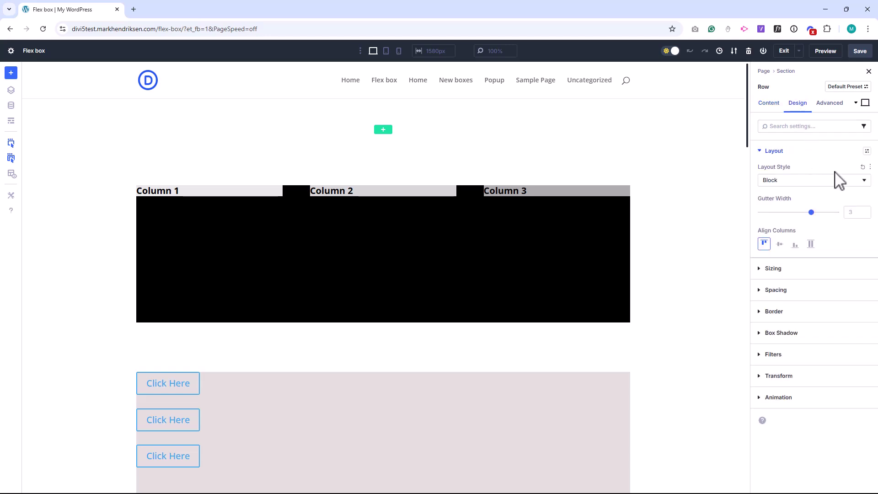
left_click(842, 181)
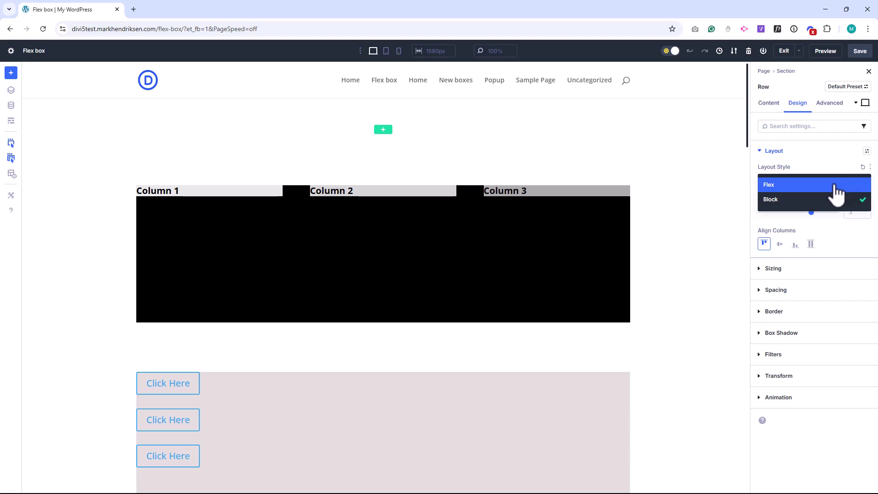
left_click(843, 188)
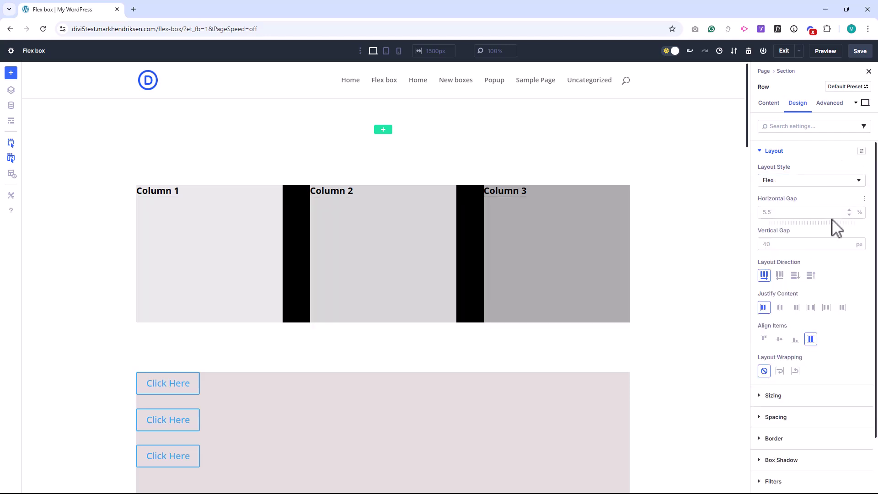
- Try narrowing the row's horizontal gap down to zero, then restore the default gap
left_click(849, 214)
left_click(849, 215)
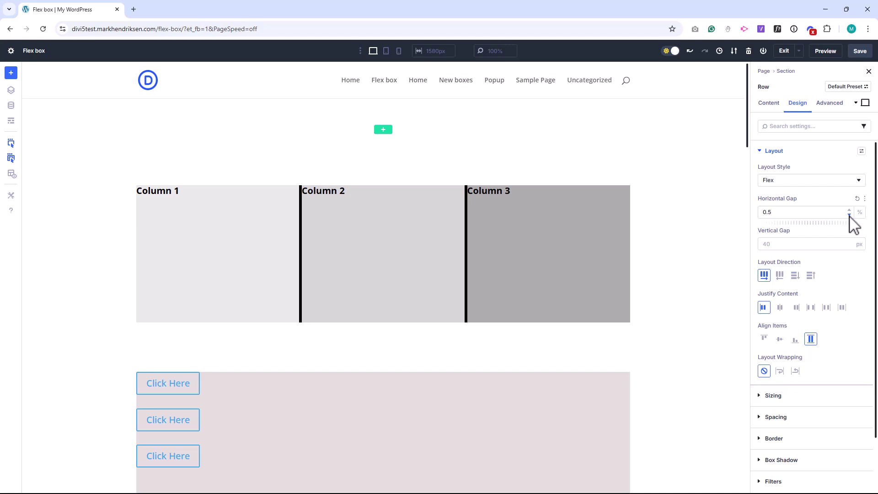
left_click(849, 214)
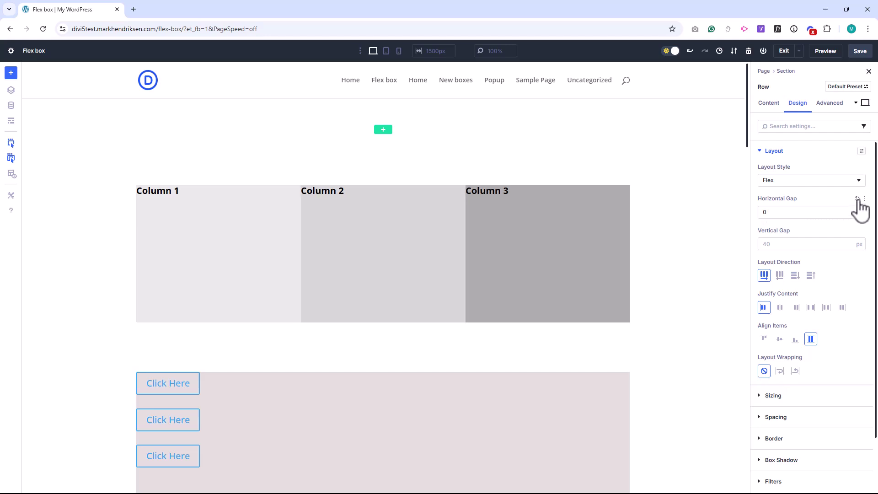
left_click(856, 198)
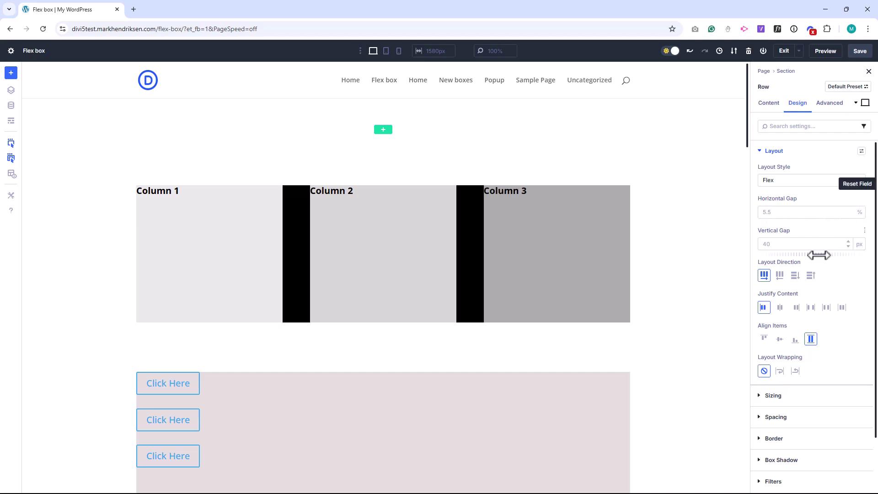
- Test a column direction with vertical gaps of 20 and 0, then restore the default gap and side-by-side direction
left_click(796, 276)
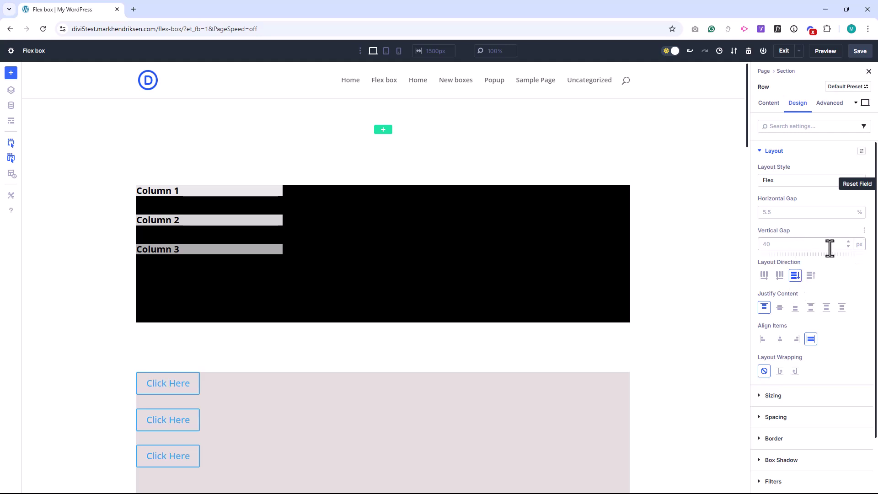
left_click(814, 246)
type("20")
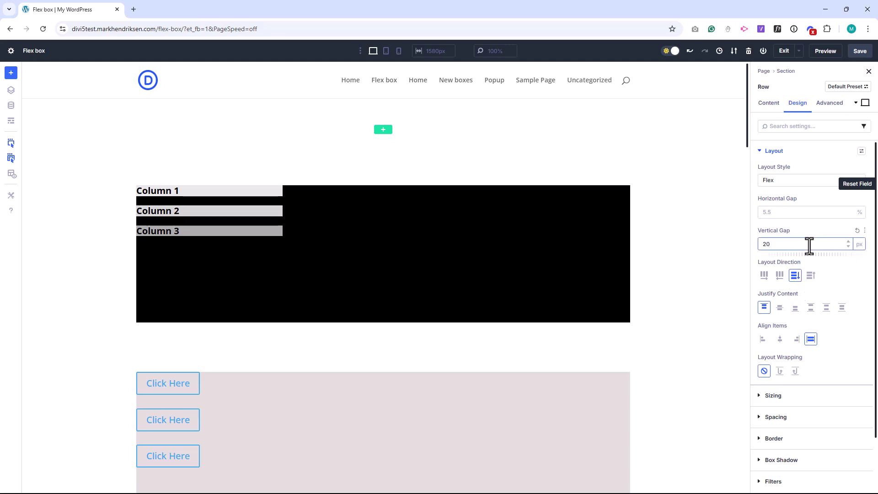
double_click(766, 244)
type("0")
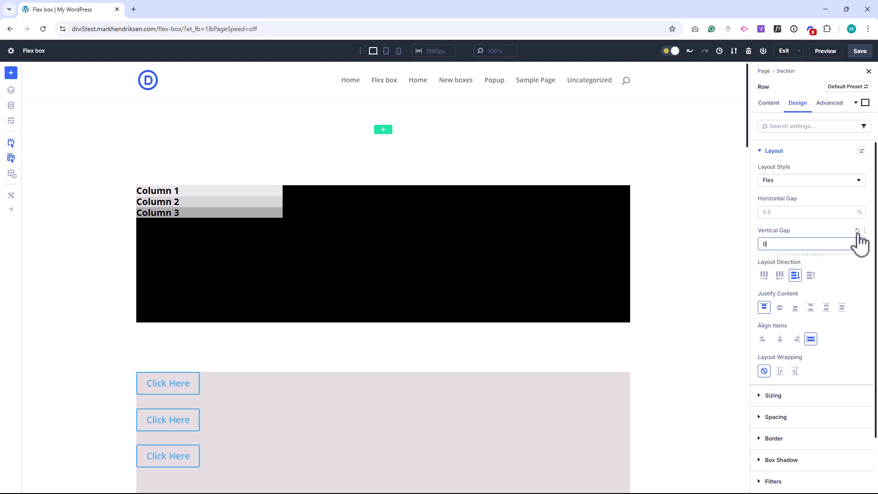
left_click(856, 230)
left_click(768, 276)
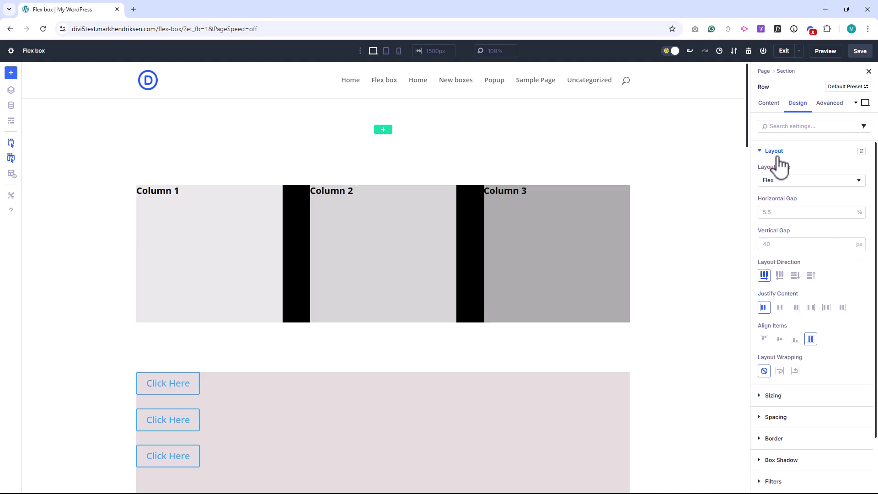
- Make Column 1 a Flex layout with its heading centred vertically and horizontally
left_click(768, 103)
left_click(764, 155)
left_click(797, 103)
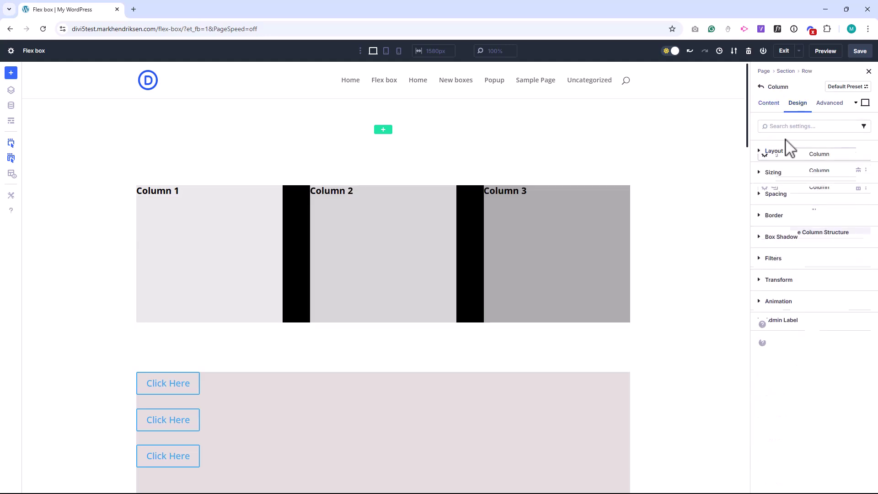
left_click(777, 151)
left_click(798, 185)
left_click(798, 186)
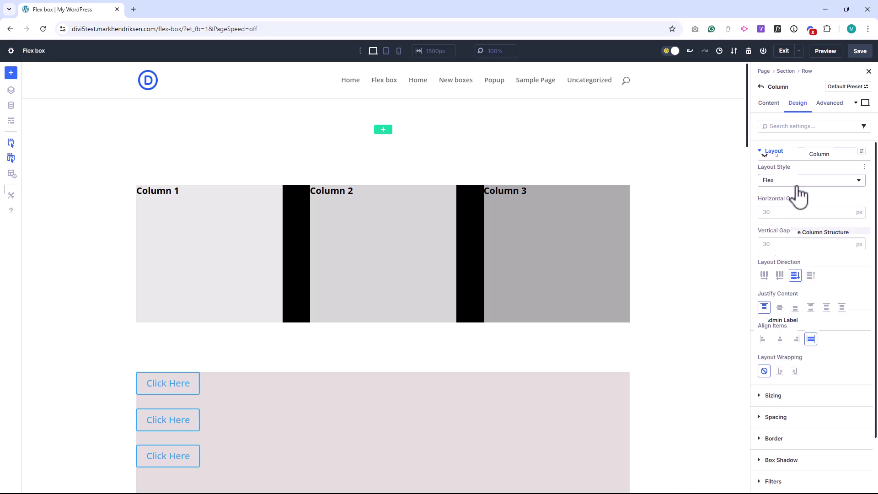
left_click(780, 308)
left_click(780, 339)
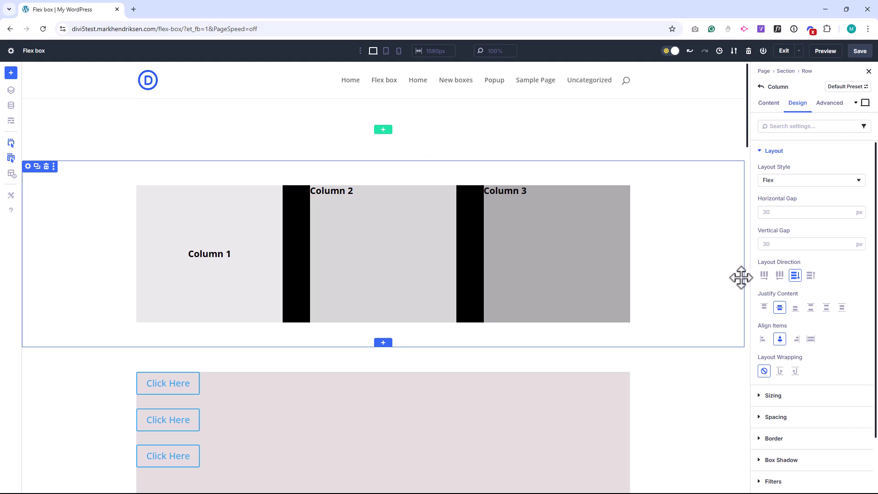
- Try the row's Align Items options Top, Center and Bottom, ending on Stretch
left_click(760, 87)
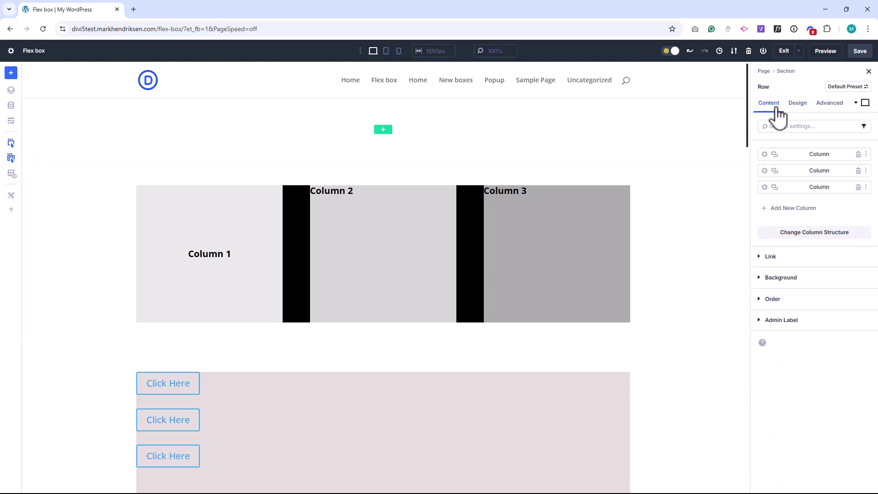
left_click(797, 106)
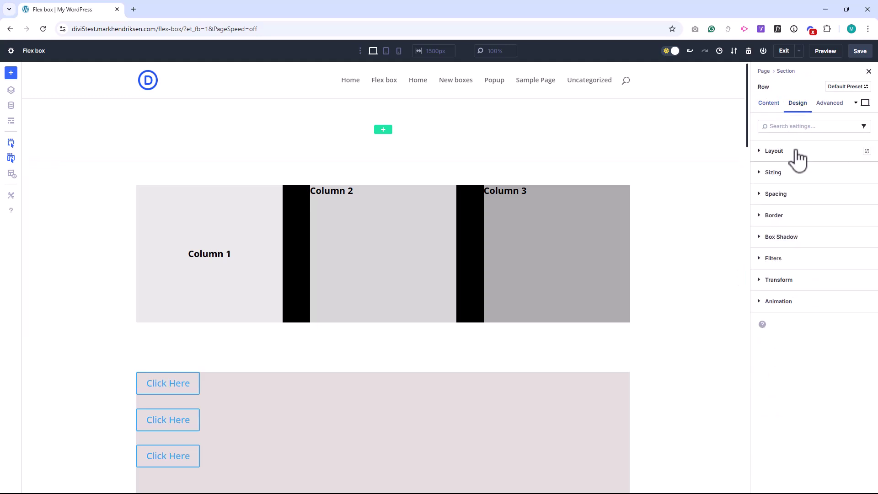
left_click(797, 155)
scroll(798, 174, "down", 1)
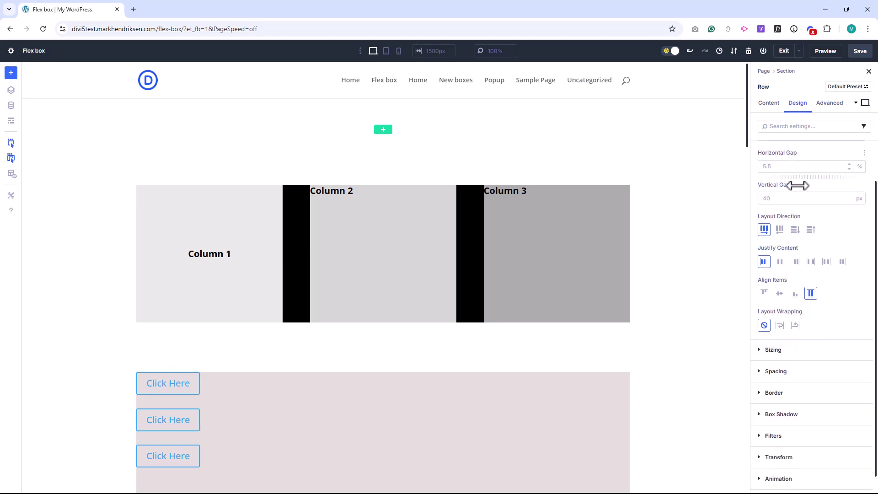
left_click(763, 294)
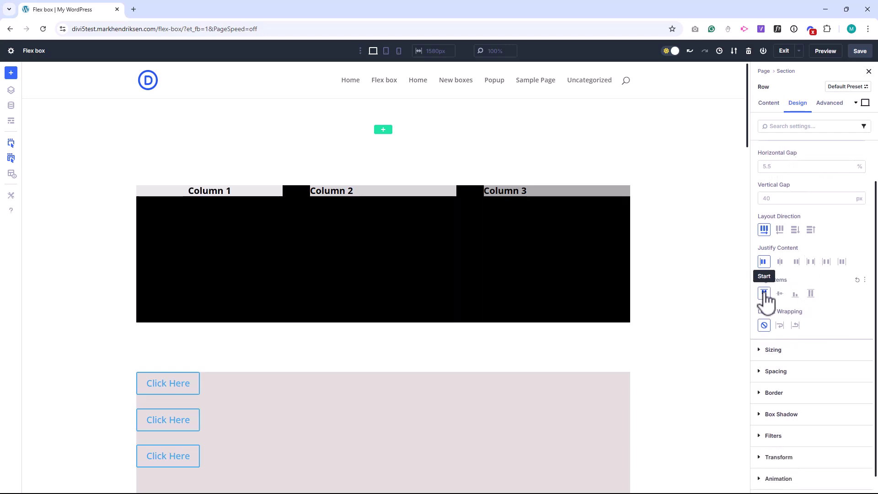
left_click(779, 293)
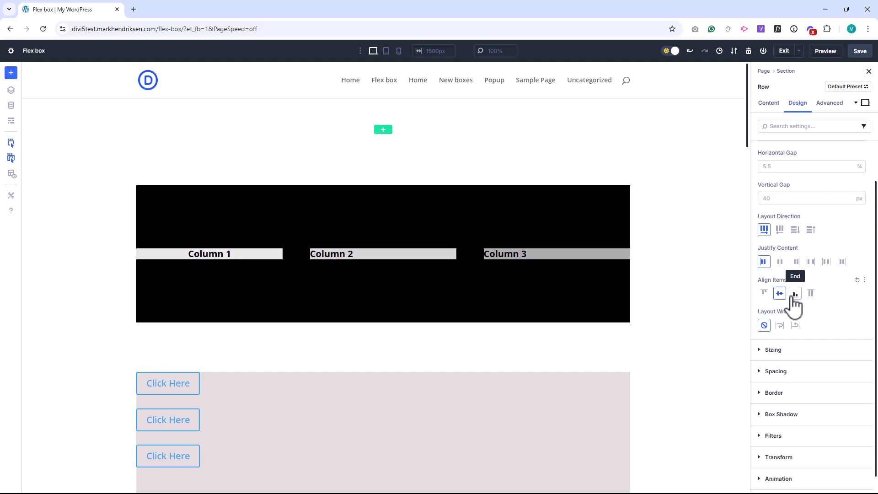
left_click(795, 295)
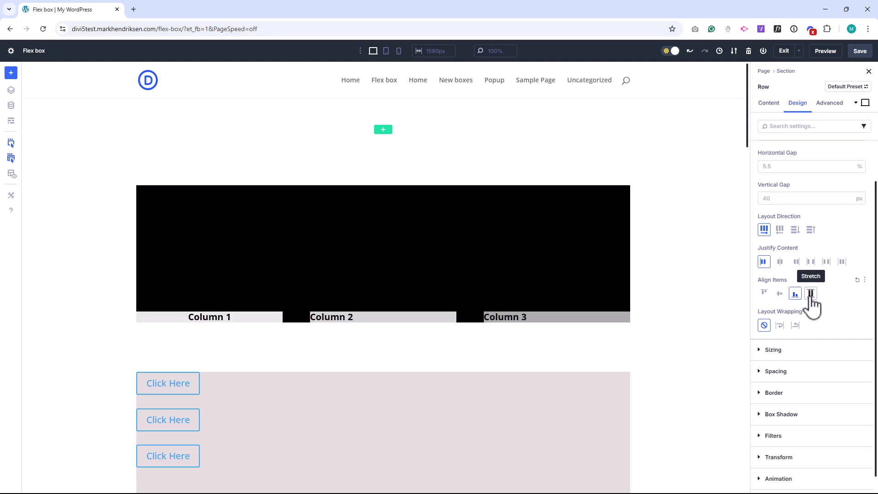
left_click(810, 298)
- Toggle Wireframe View on and back off, then scroll down to the three stacked Click Here buttons
scroll(681, 257, "down", 4)
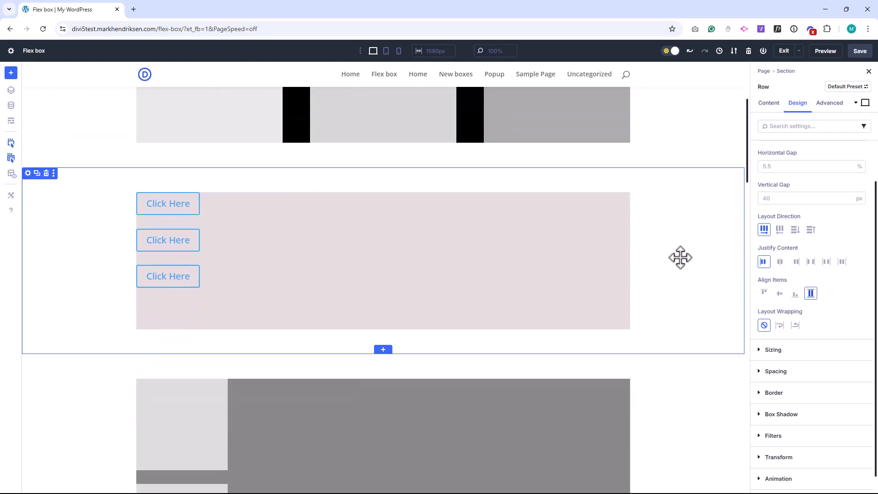
scroll(690, 297, "down", 1)
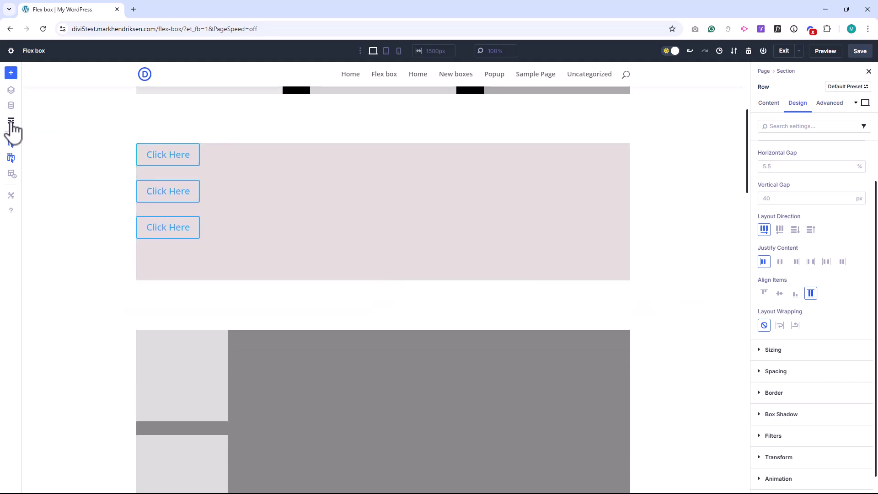
left_click(11, 120)
scroll(183, 208, "up", 3)
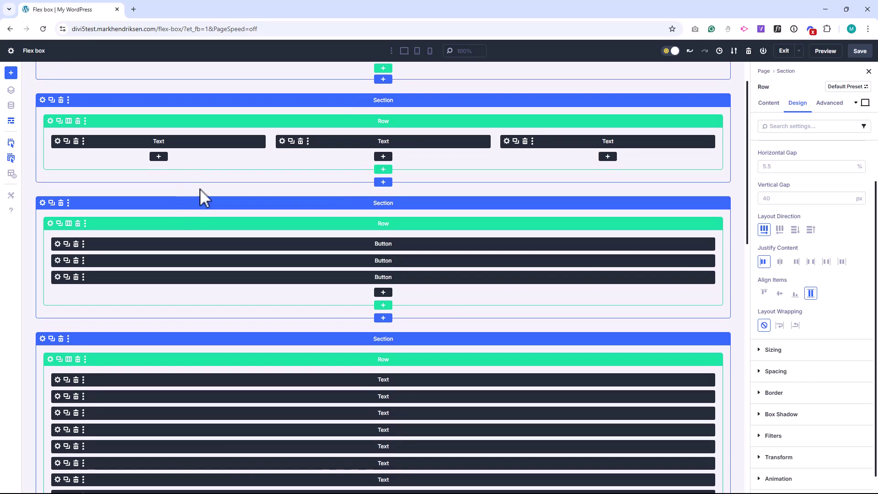
left_click(11, 122)
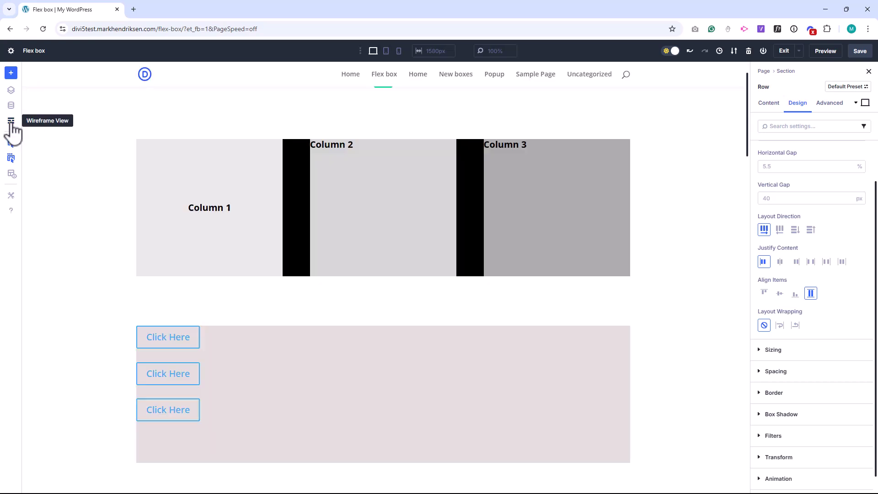
scroll(188, 158, "down", 3)
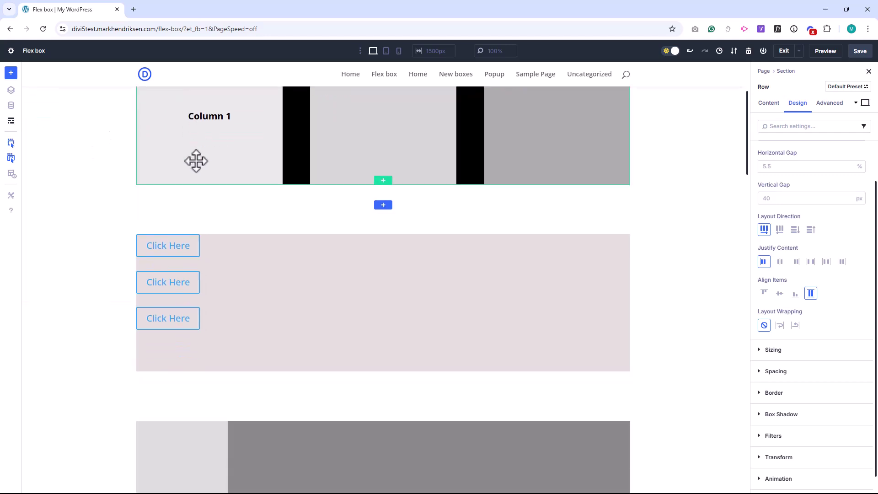
- Set the buttons row's Layout Style to Flex
left_click(142, 194)
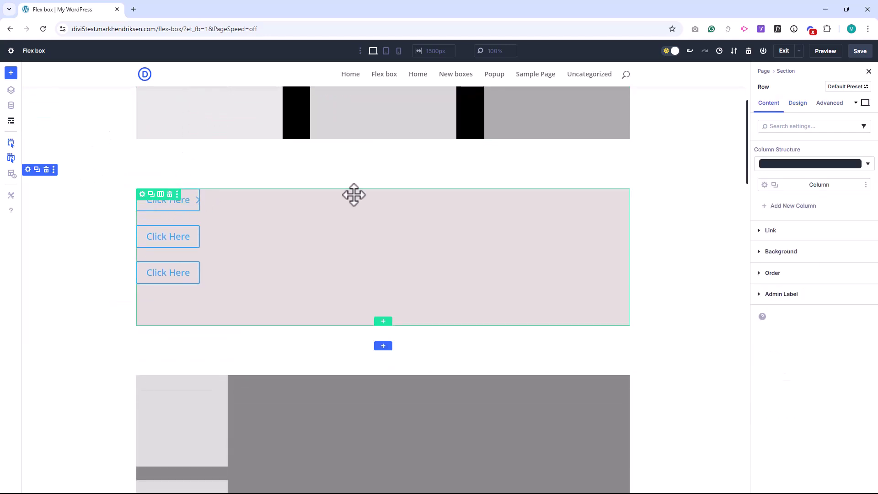
left_click(798, 105)
left_click(777, 153)
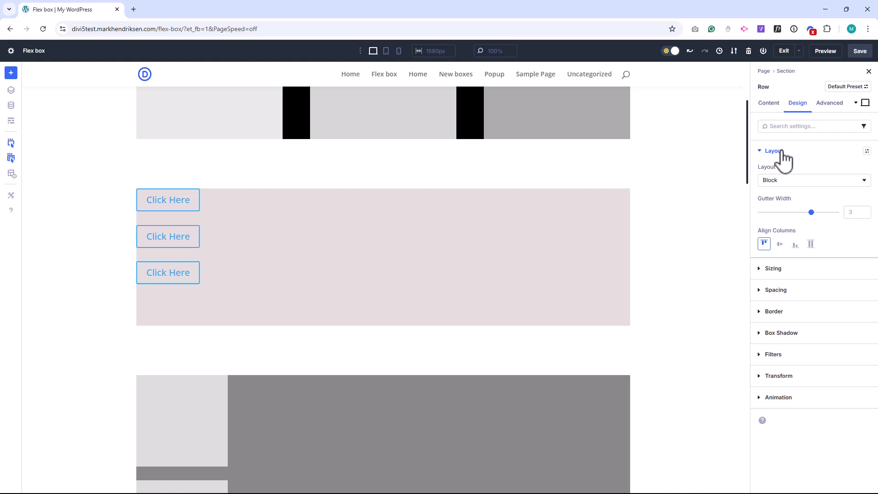
left_click(783, 180)
left_click(783, 185)
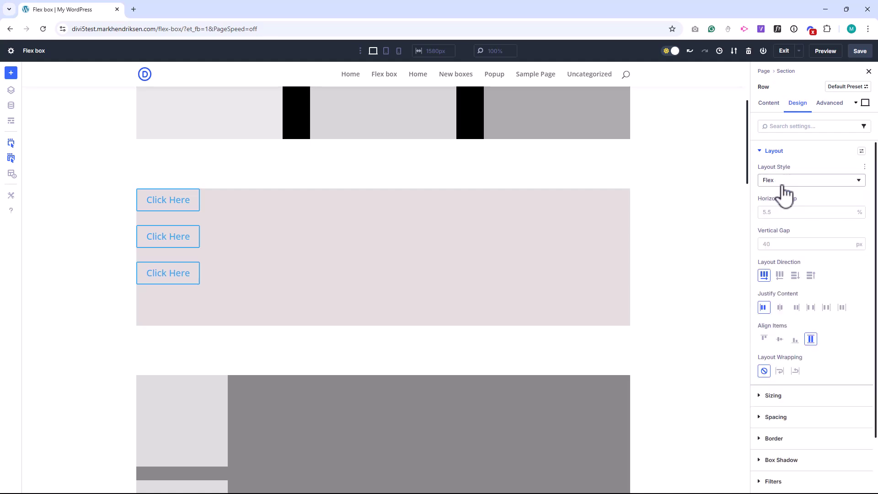
- Make the buttons' column Flex with Row direction, Justify Content Center and Align Items Center
left_click(769, 104)
left_click(770, 154)
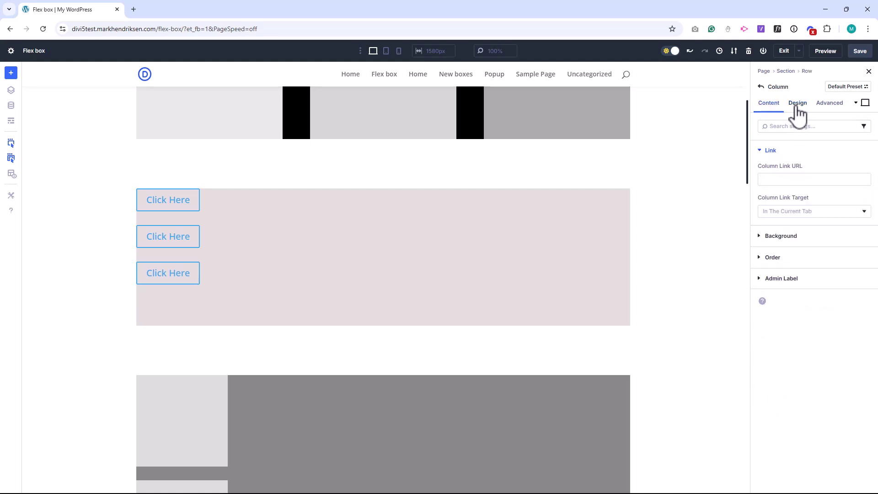
left_click(797, 104)
left_click(784, 152)
left_click(783, 181)
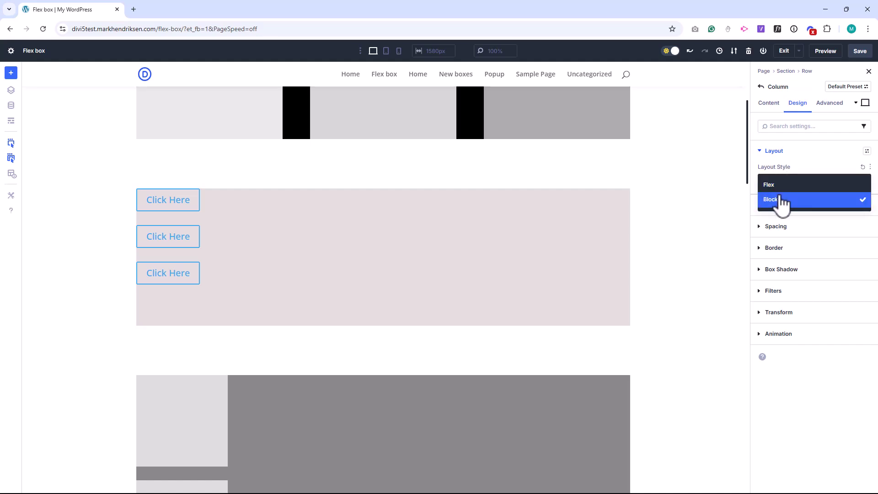
left_click(782, 184)
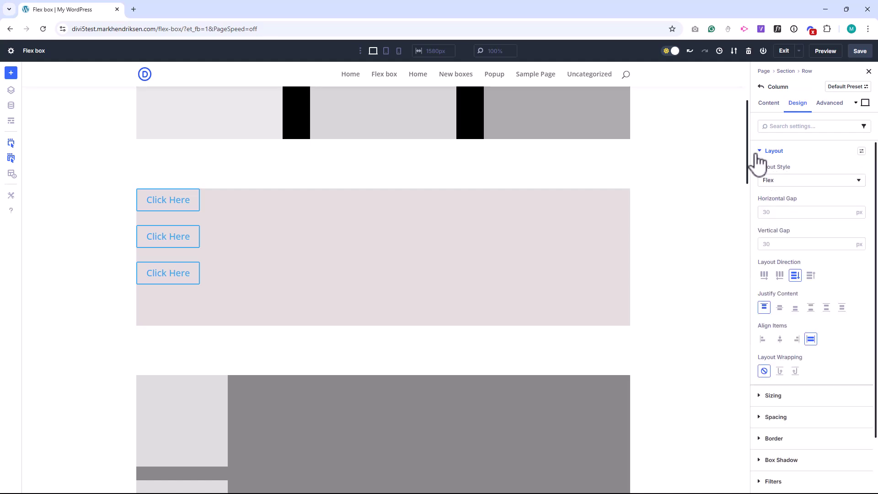
left_click(763, 275)
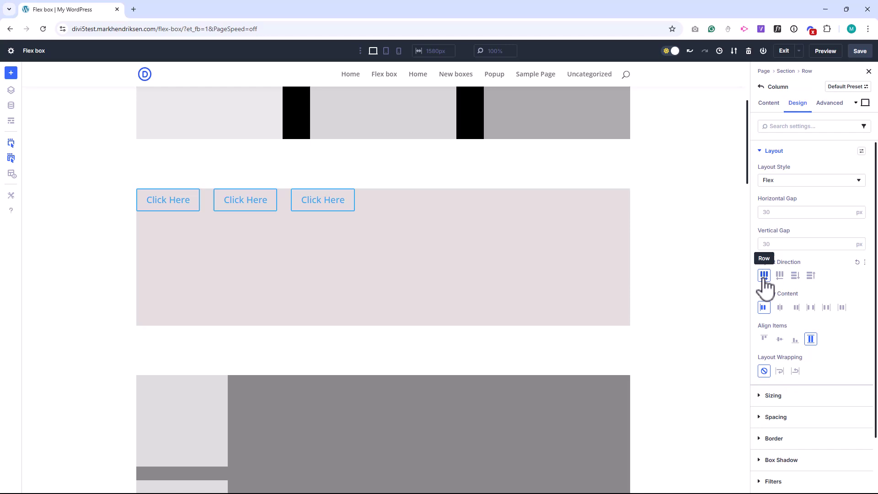
left_click(779, 307)
left_click(779, 339)
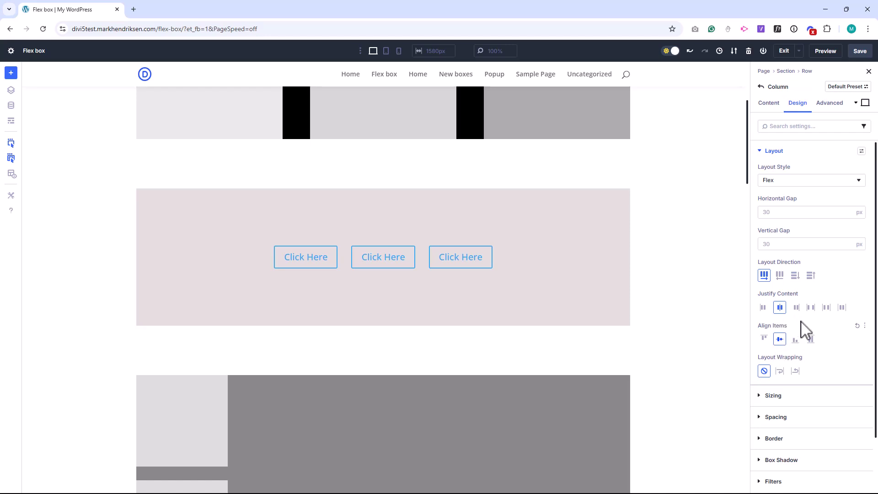
- Try Space Between, Space Around and Space Evenly for the buttons, then return to Center
left_click(812, 310)
left_click(827, 311)
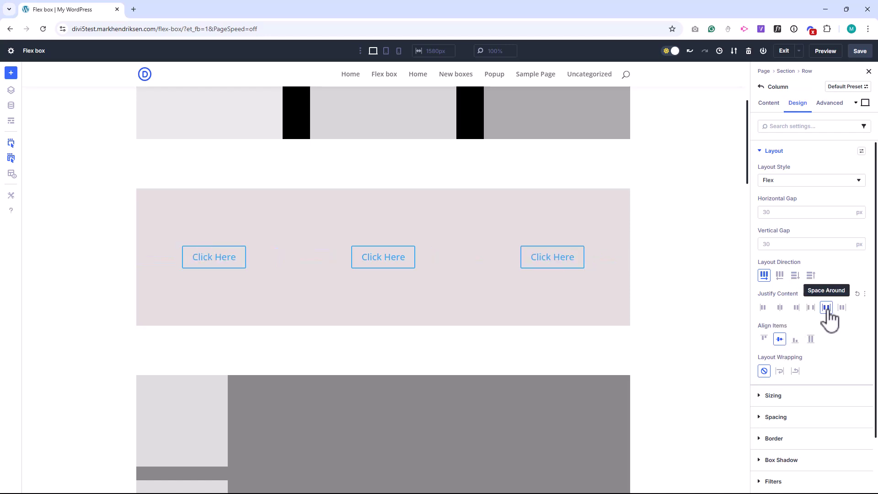
left_click(842, 309)
left_click(786, 310)
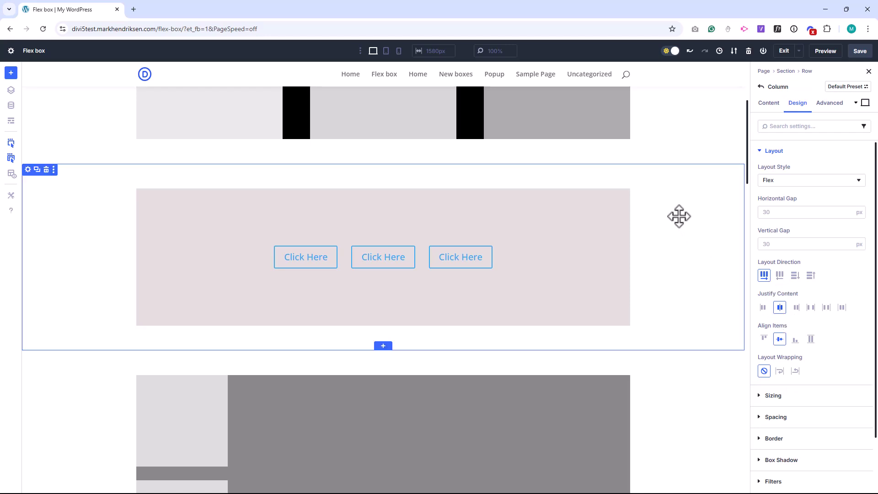
- Scroll to the grey boxes row and set its Layout Style to Flex
scroll(679, 216, "down", 4)
scroll(679, 216, "down", 2)
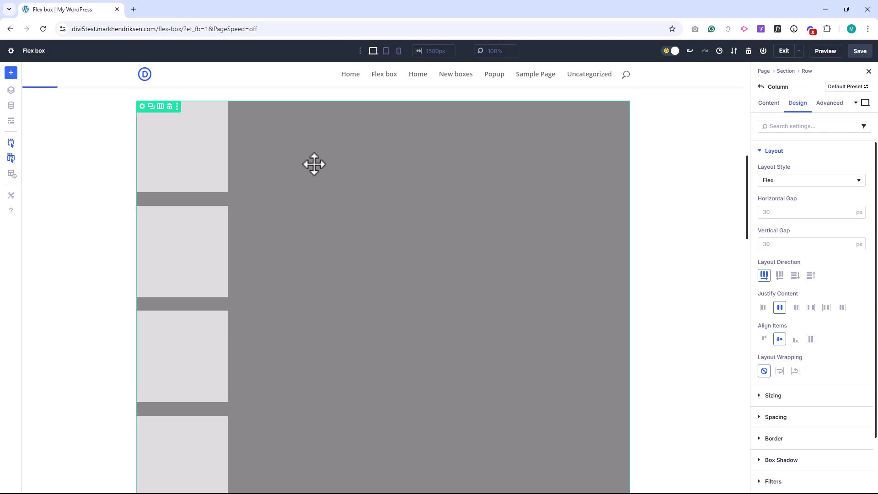
left_click(142, 107)
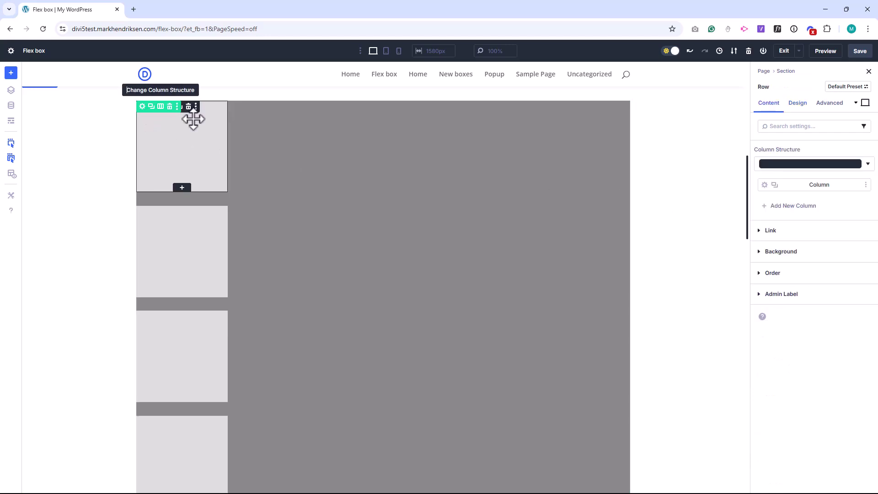
left_click(798, 108)
left_click(774, 151)
left_click(786, 180)
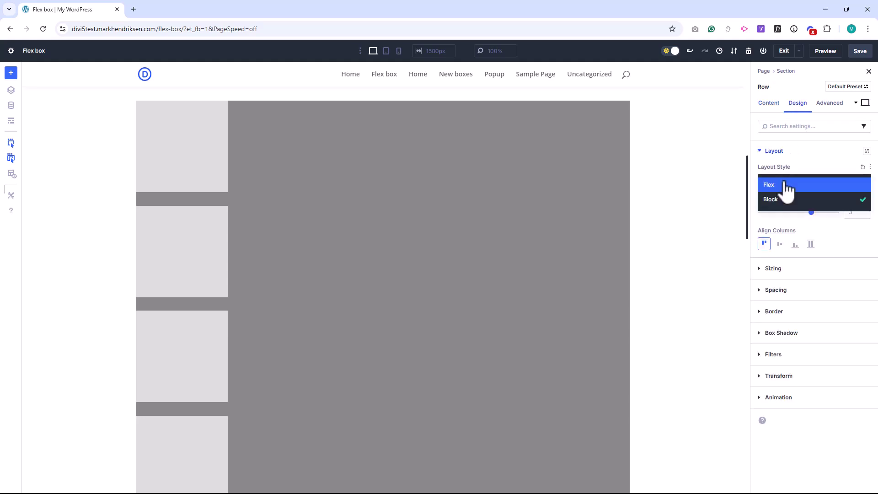
left_click(782, 189)
- Make the boxes' column Flex with Layout Direction set to Row
left_click(769, 103)
left_click(764, 154)
left_click(797, 103)
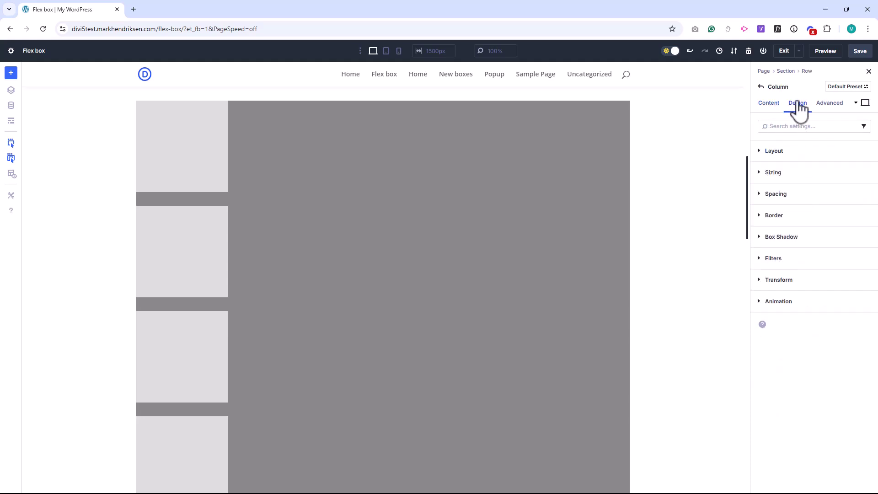
left_click(773, 151)
left_click(809, 183)
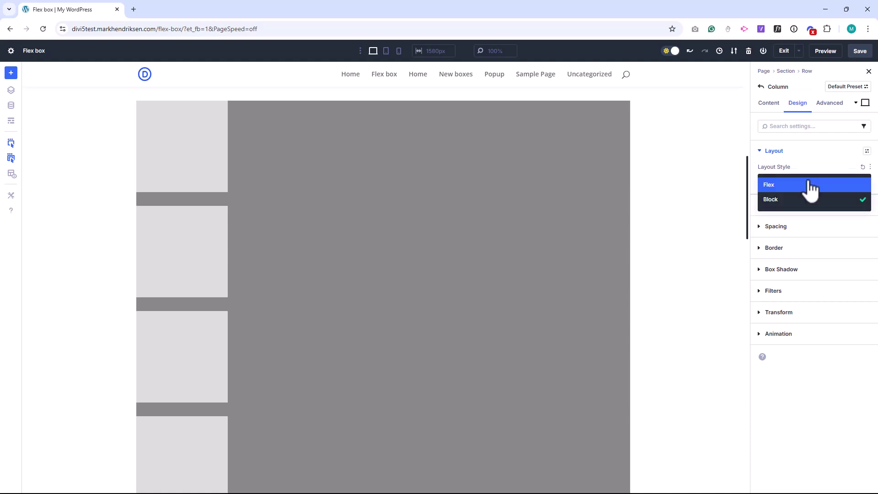
left_click(808, 191)
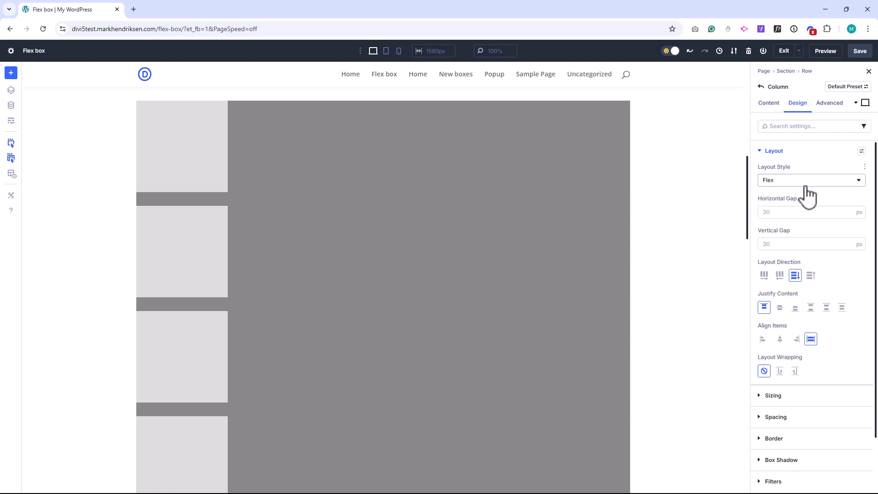
left_click(764, 275)
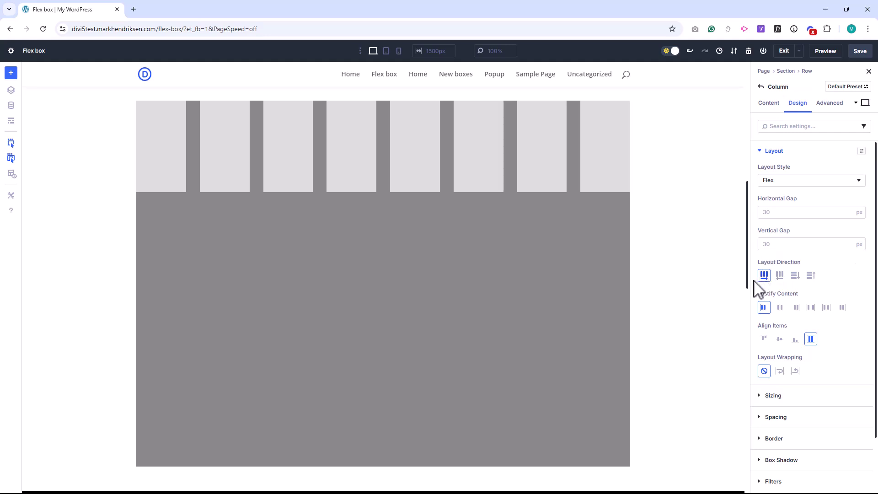
- Set the boxes' Layout Wrapping to Wrap, Wrapping Alignment to Center and Justify Content to Center
left_click(779, 371)
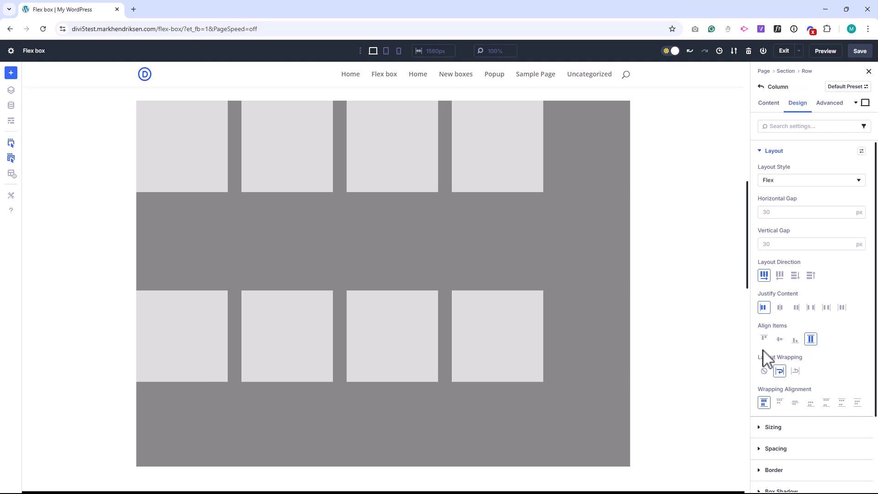
left_click(795, 403)
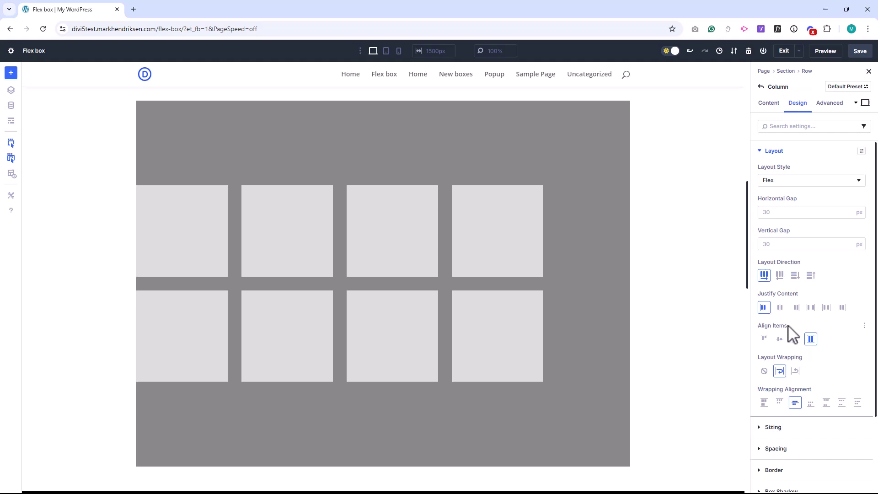
left_click(780, 308)
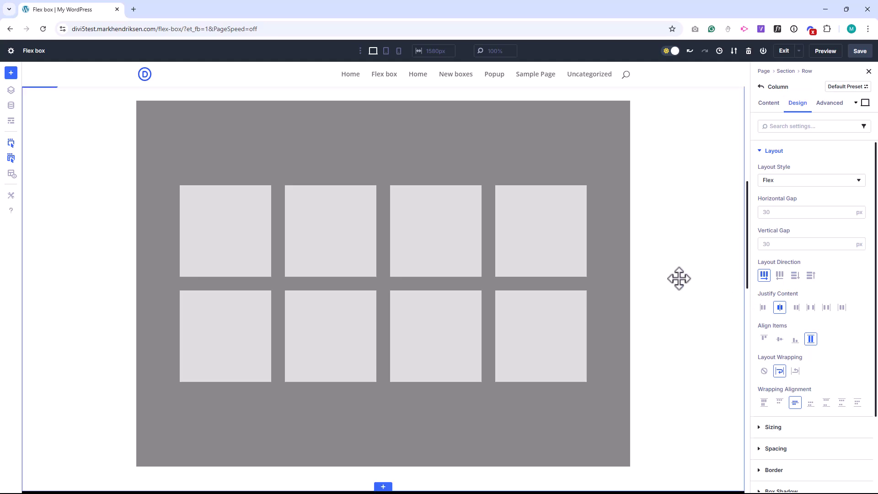
- Scroll to the Construction row and set its Layout Style to Flex
scroll(678, 278, "down", 7)
scroll(705, 276, "down", 2)
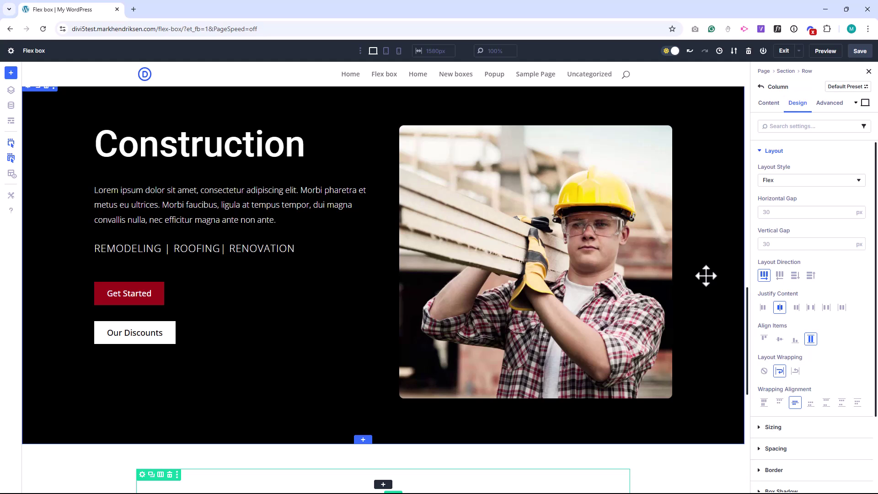
left_click(78, 180)
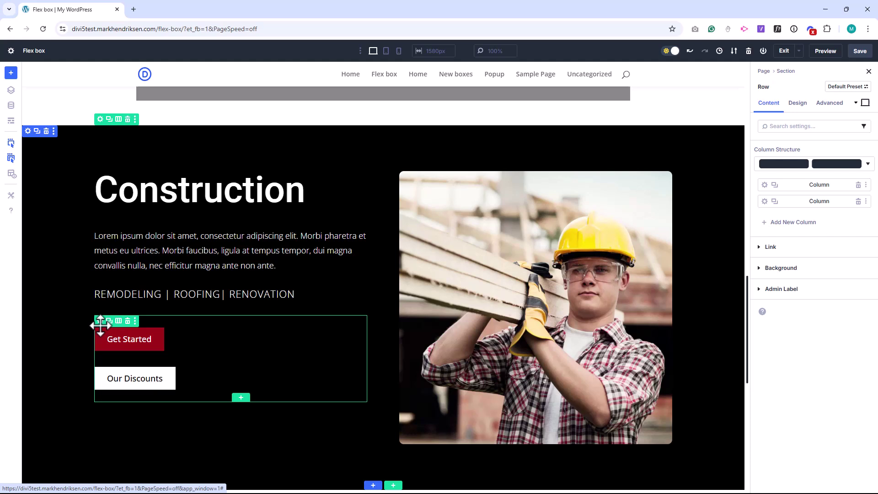
left_click(797, 106)
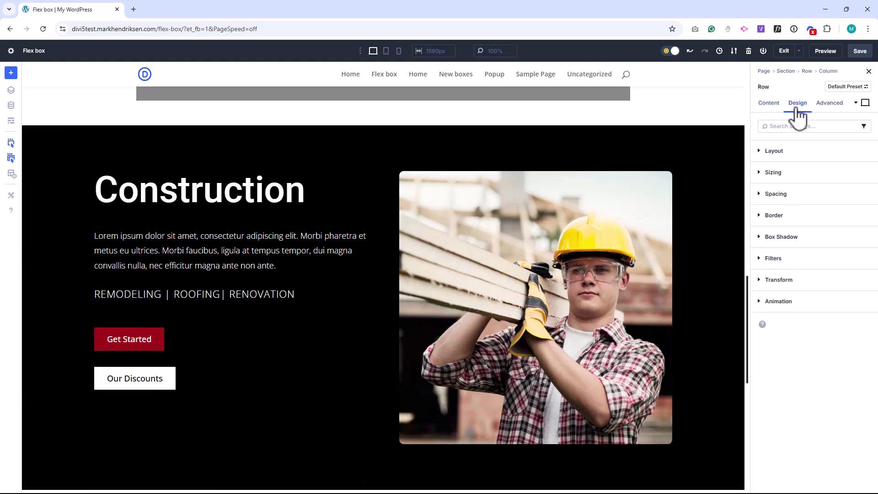
left_click(774, 151)
left_click(792, 181)
left_click(785, 189)
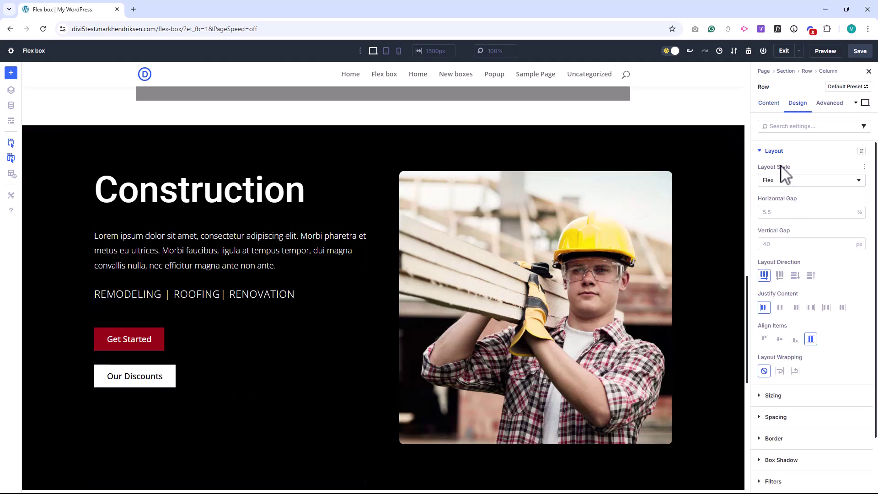
- Make the buttons' column Flex with a 20 px horizontal gap
left_click(768, 105)
left_click(765, 156)
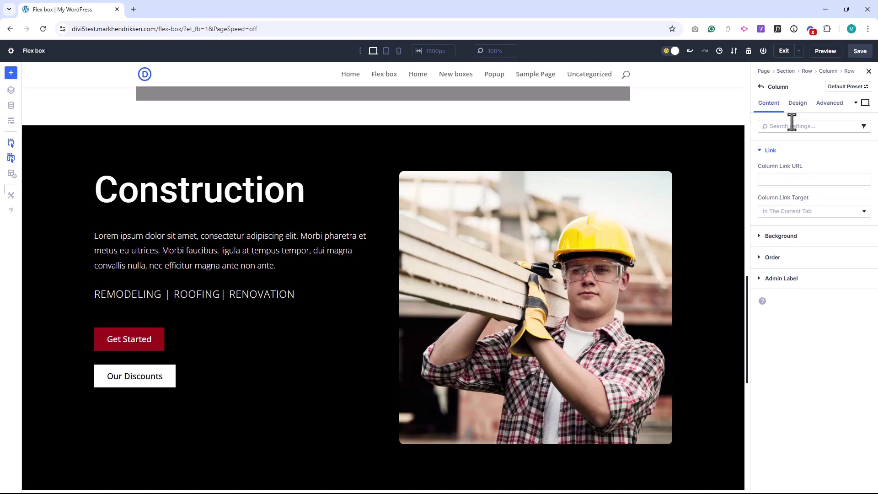
left_click(797, 103)
left_click(788, 151)
left_click(789, 181)
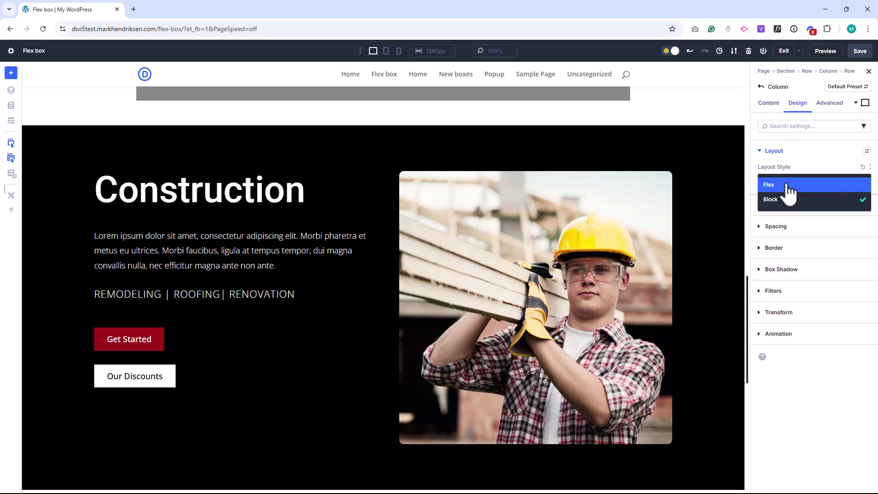
left_click(785, 195)
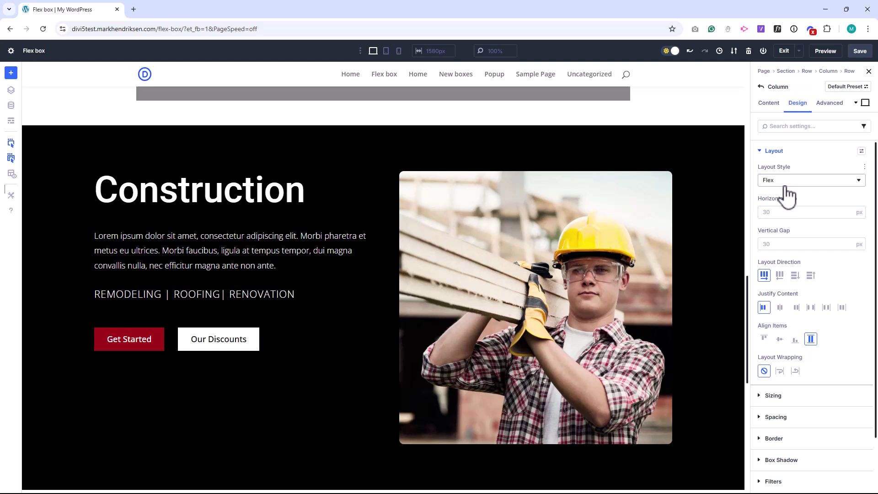
left_click(777, 211)
type("20")
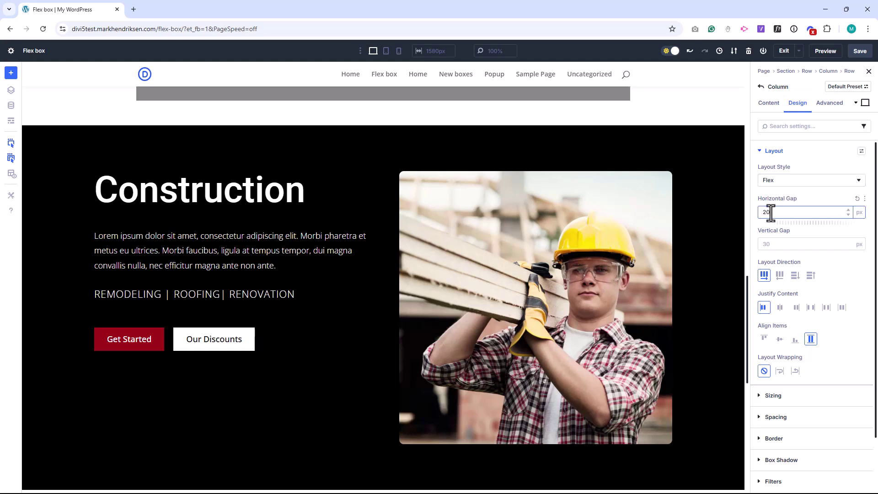
- Set the Construction row to Flex with Align Items Center, centring its text beside the photo
left_click(100, 120)
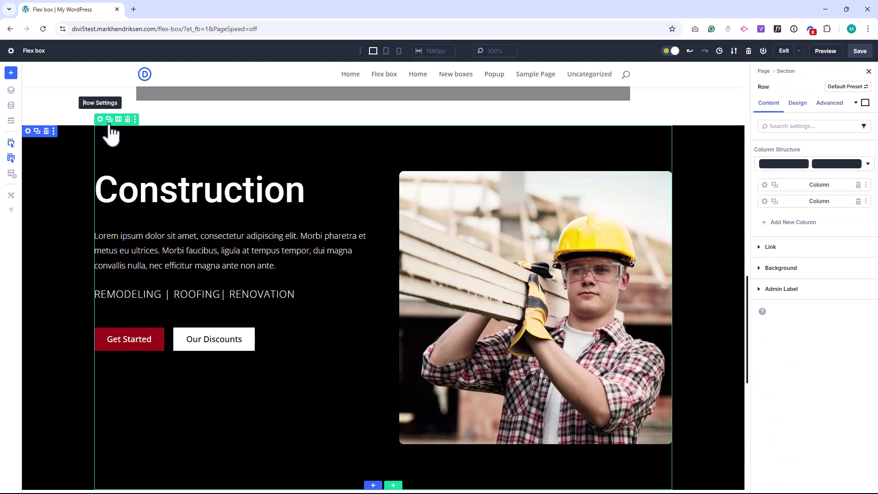
left_click(799, 104)
left_click(787, 152)
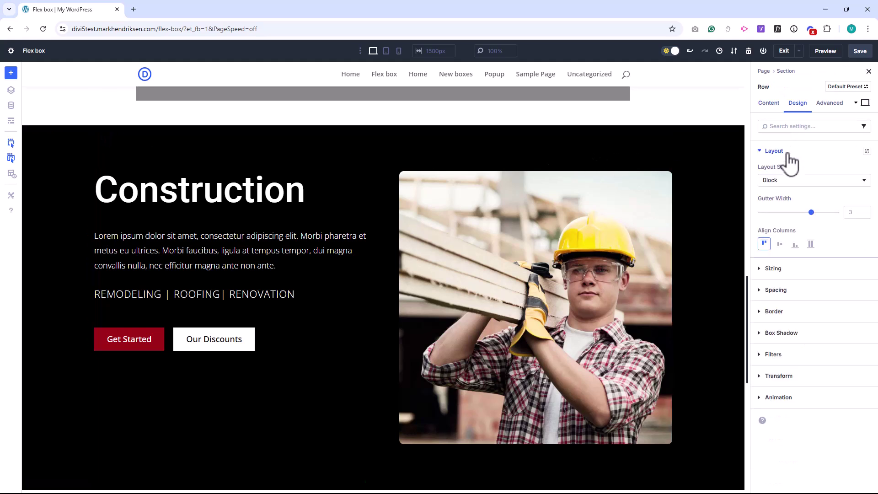
left_click(786, 183)
left_click(787, 185)
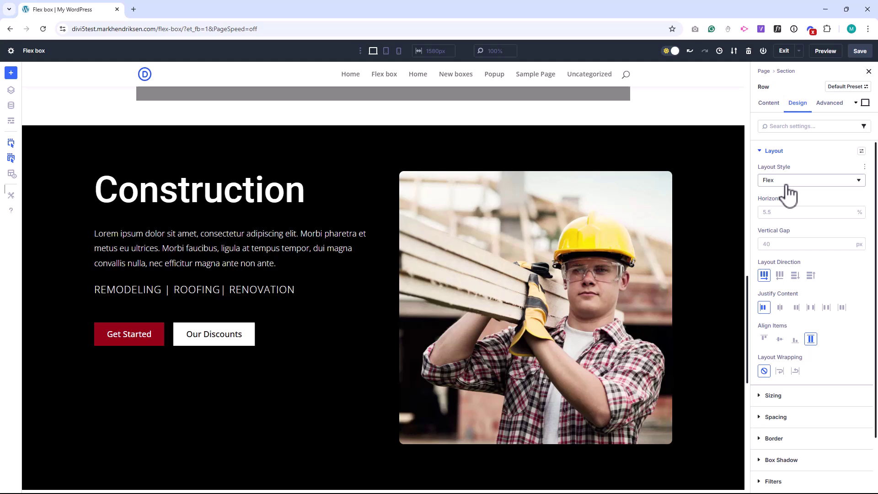
left_click(779, 339)
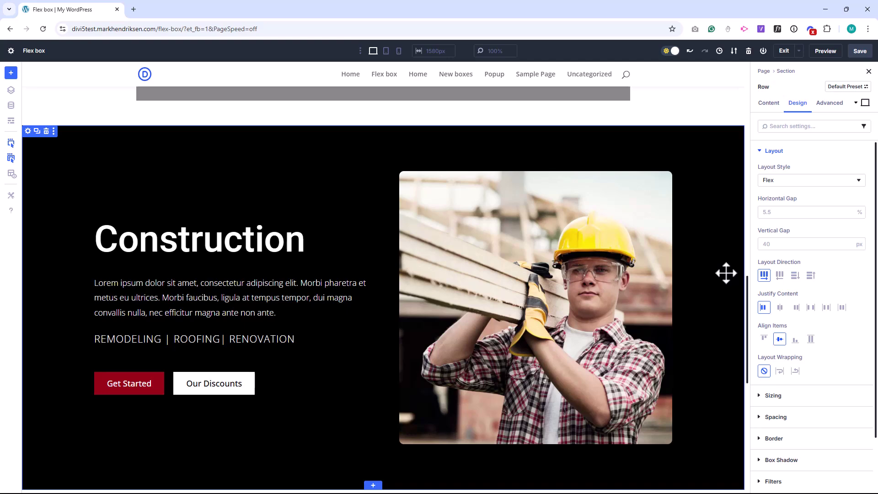
- Scroll to the BRIK header and set its row to Flex with Align Items Center
scroll(726, 273, "down", 10)
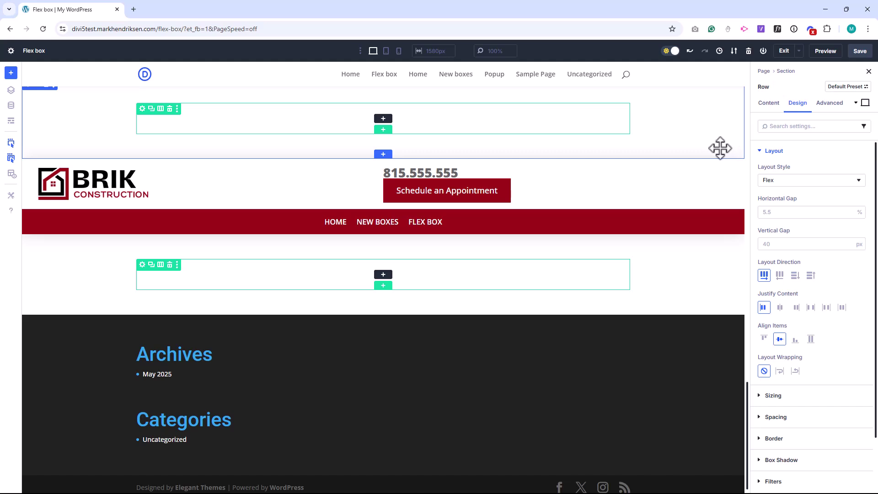
left_click(66, 165)
left_click(798, 103)
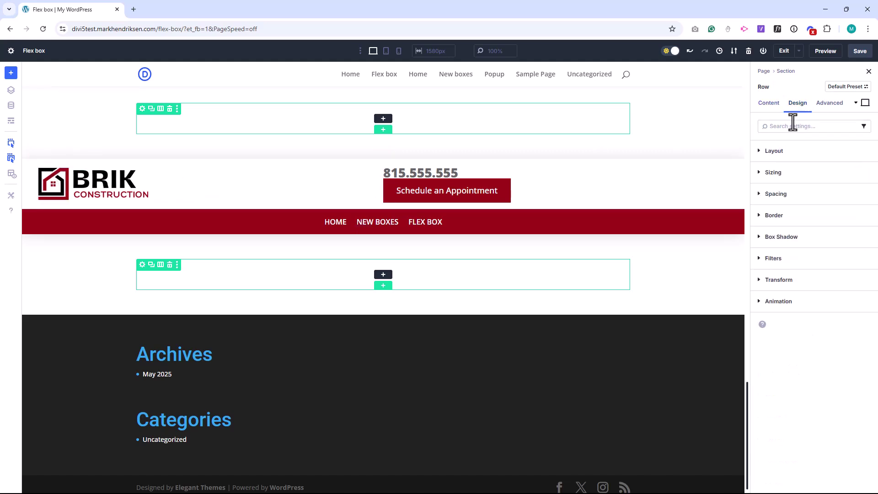
left_click(774, 151)
left_click(785, 184)
left_click(785, 186)
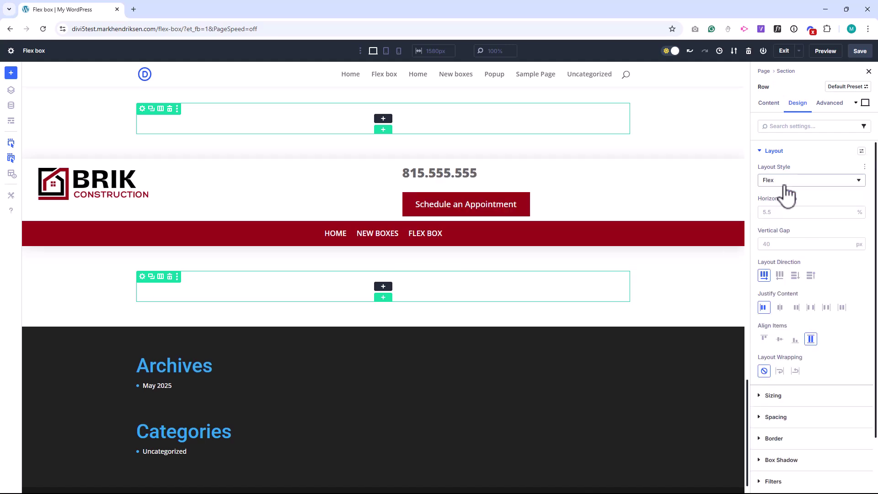
left_click(779, 339)
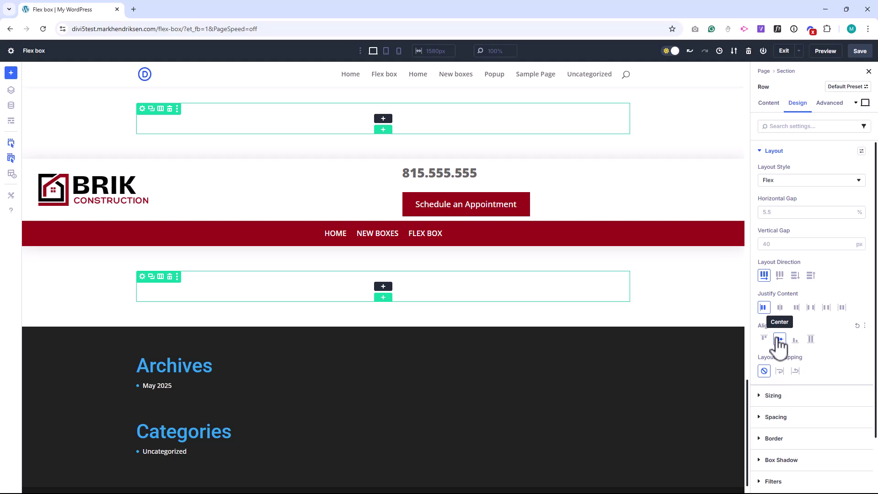
- Make the phone/button column Flex: Row direction, Justify Content End, Align Items Center, 10 px gap
left_click(768, 103)
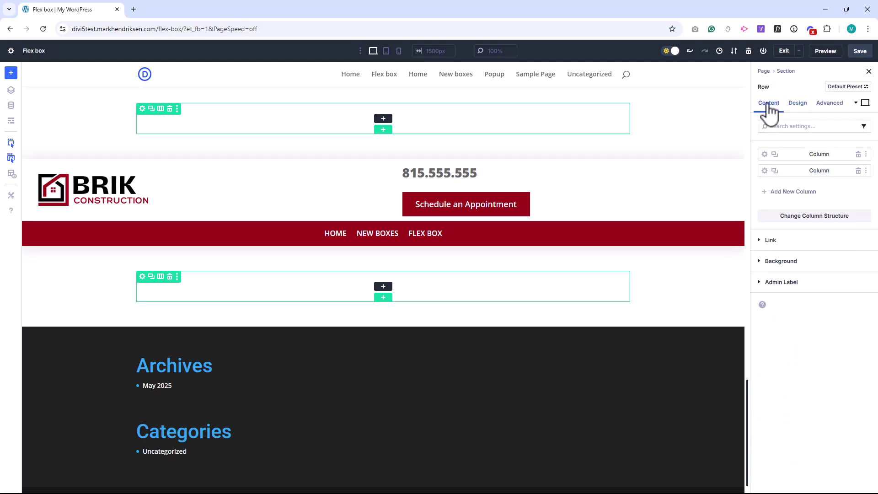
left_click(761, 172)
left_click(797, 103)
left_click(774, 151)
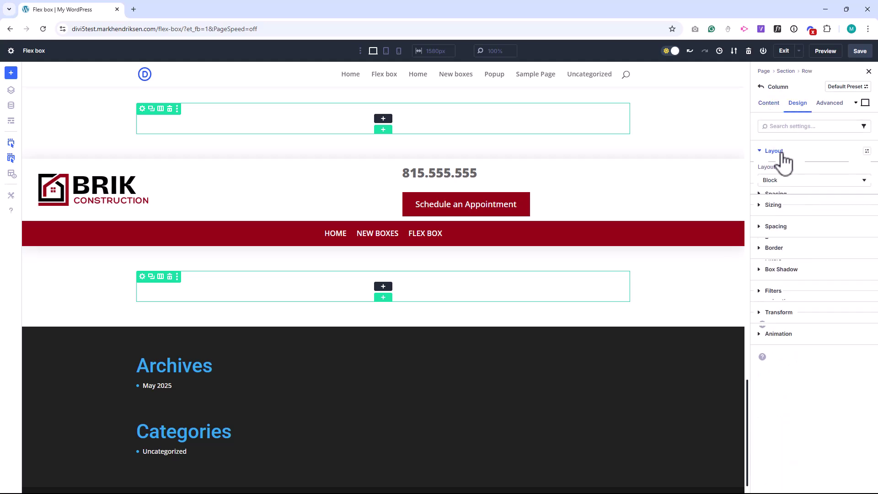
left_click(784, 179)
left_click(785, 192)
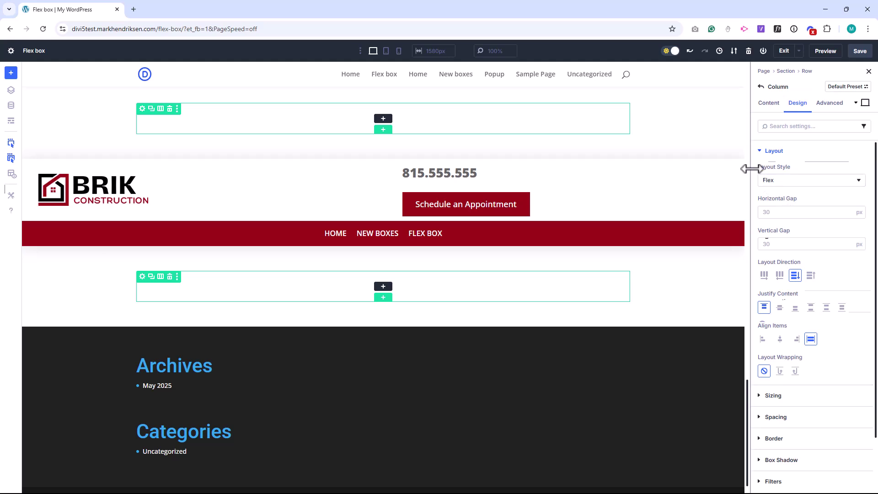
left_click(764, 274)
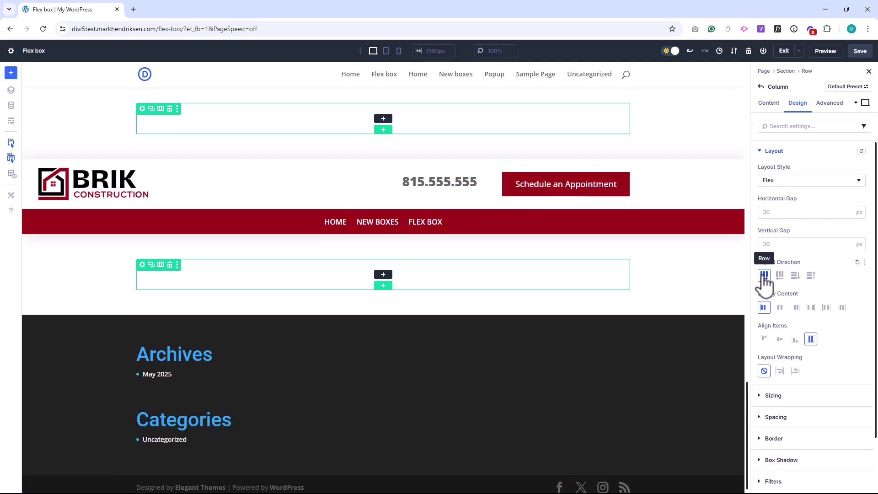
left_click(795, 310)
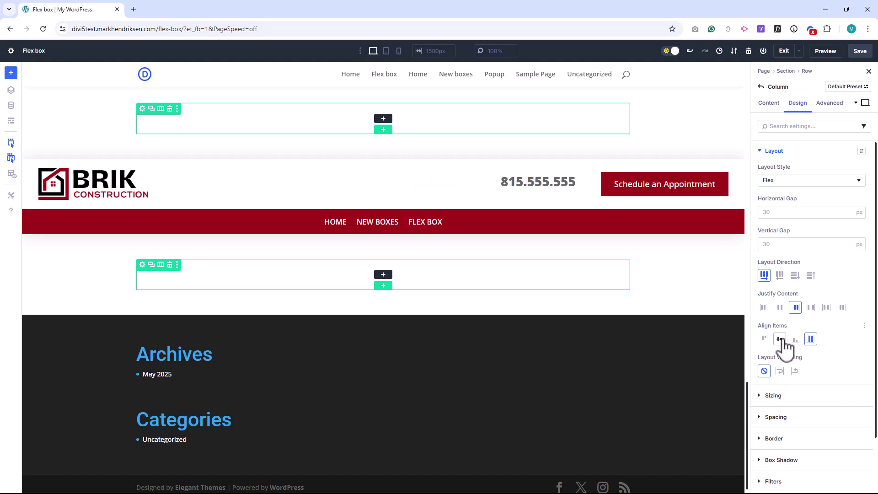
left_click(780, 339)
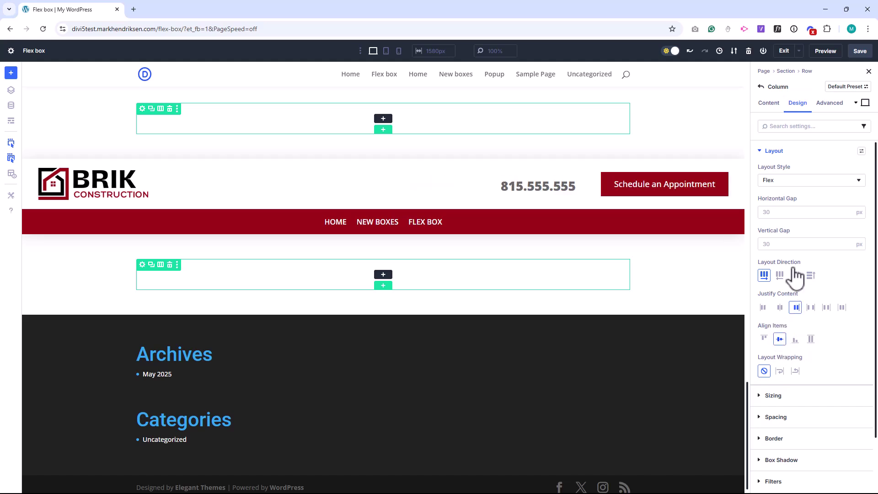
type("10")
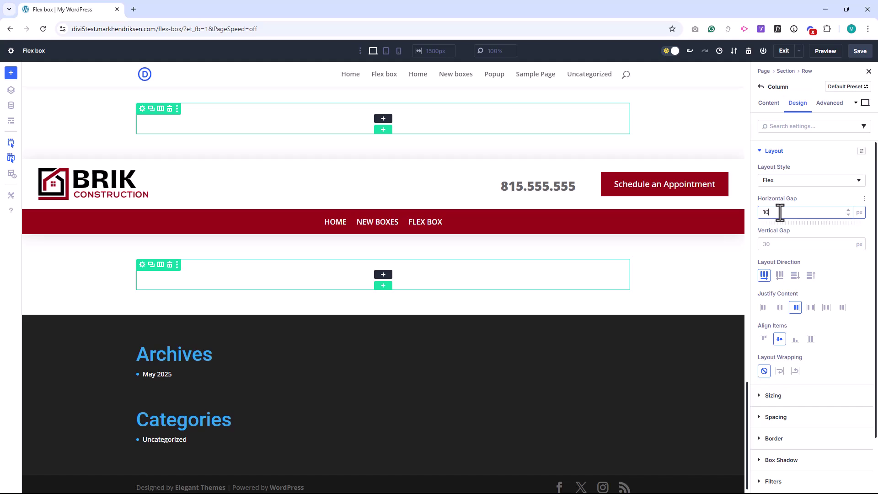